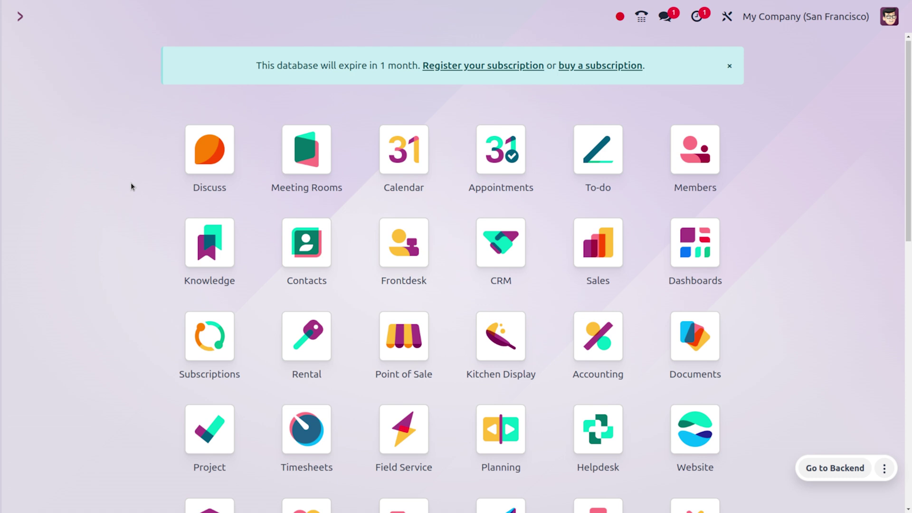
text(po)
- From the Point of Sale app, edit the Restaurant shop and reach its full settings page
key(Return)
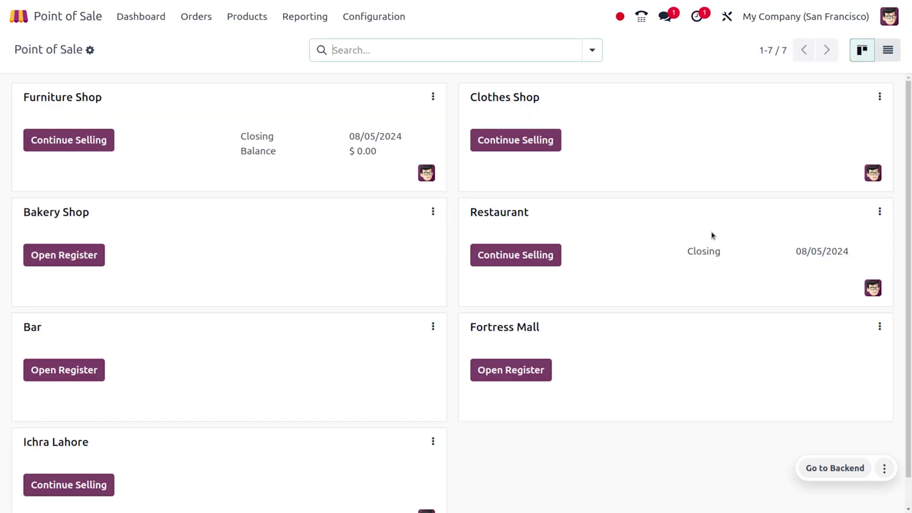
click(883, 212)
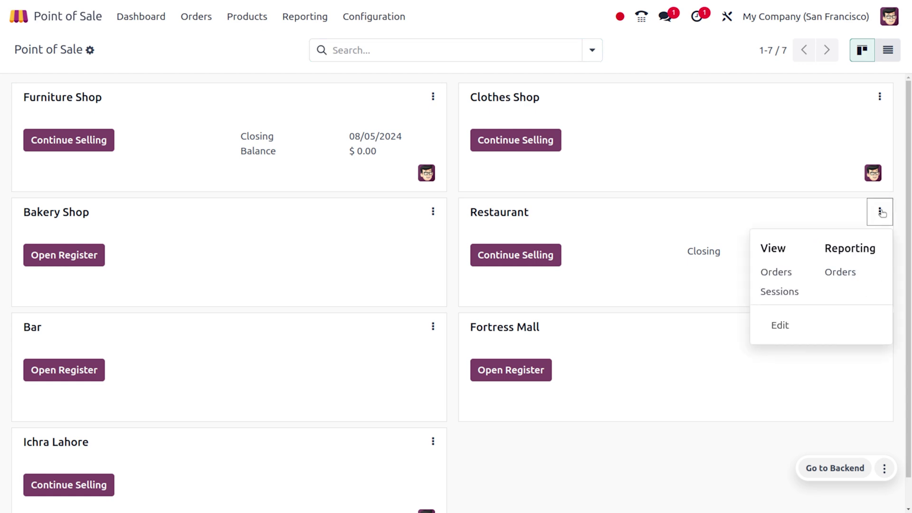
click(785, 325)
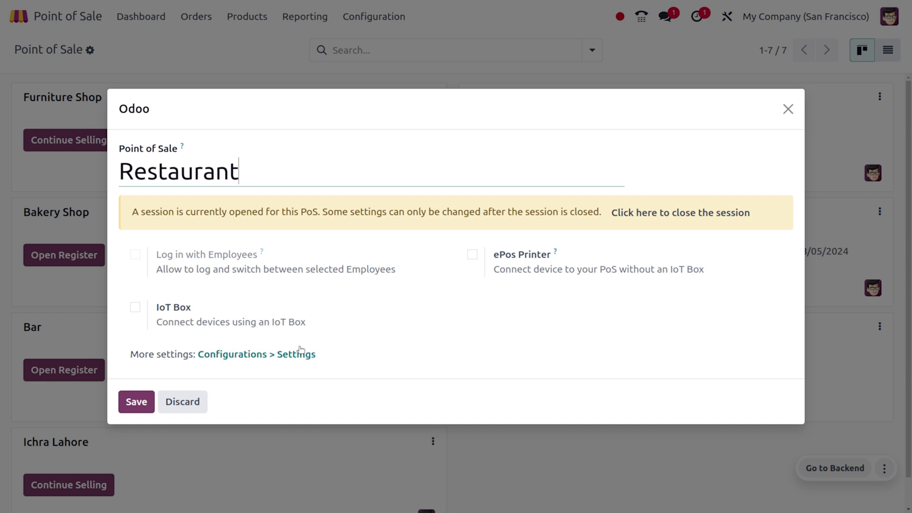
click(300, 357)
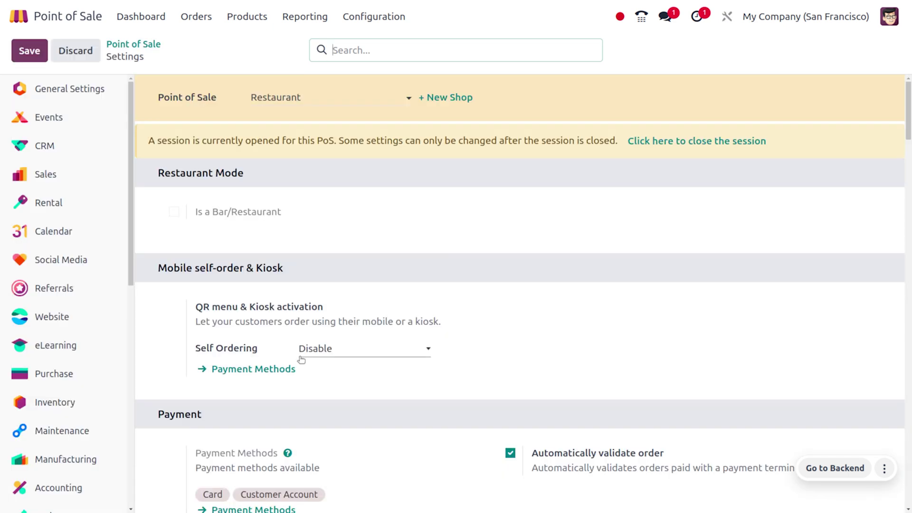
click(175, 269)
- Change Self Ordering from Disable to Kiosk and save
click(364, 352)
click(343, 399)
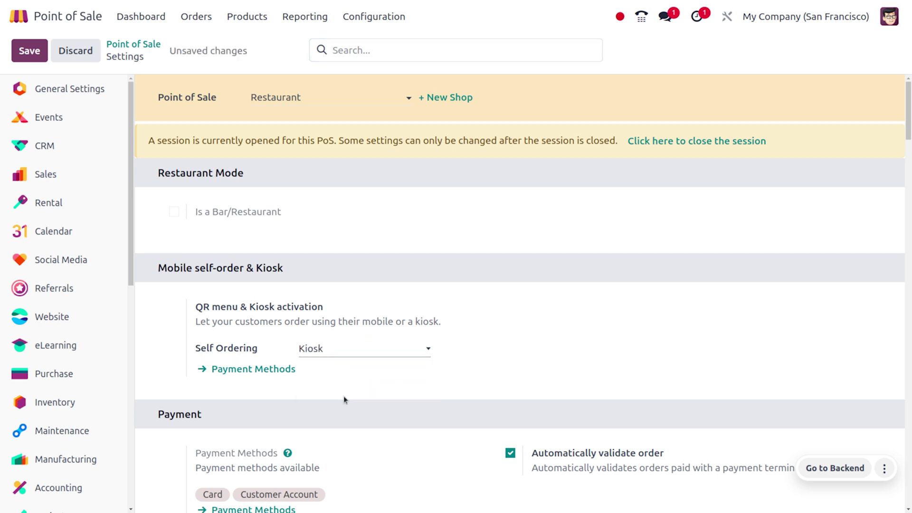
click(24, 54)
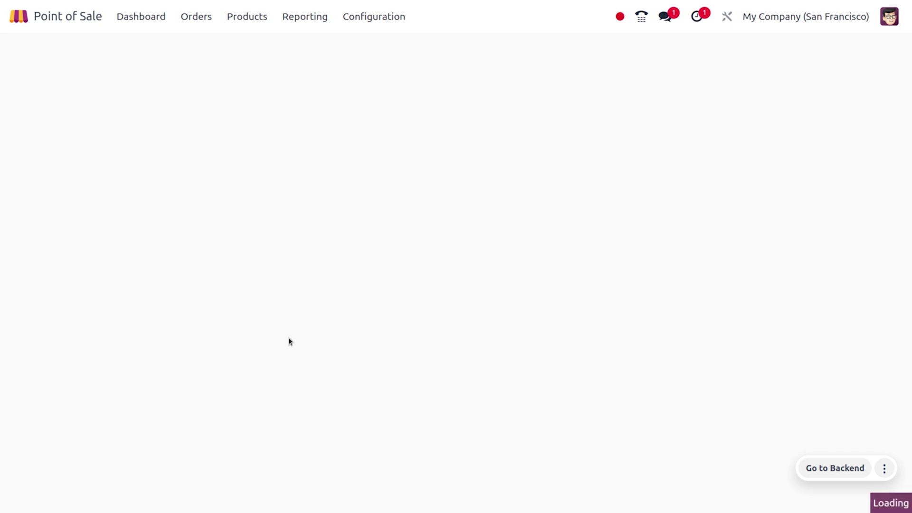
- From the dashboard, launch the Restaurant kiosk and install it as an app
click(135, 24)
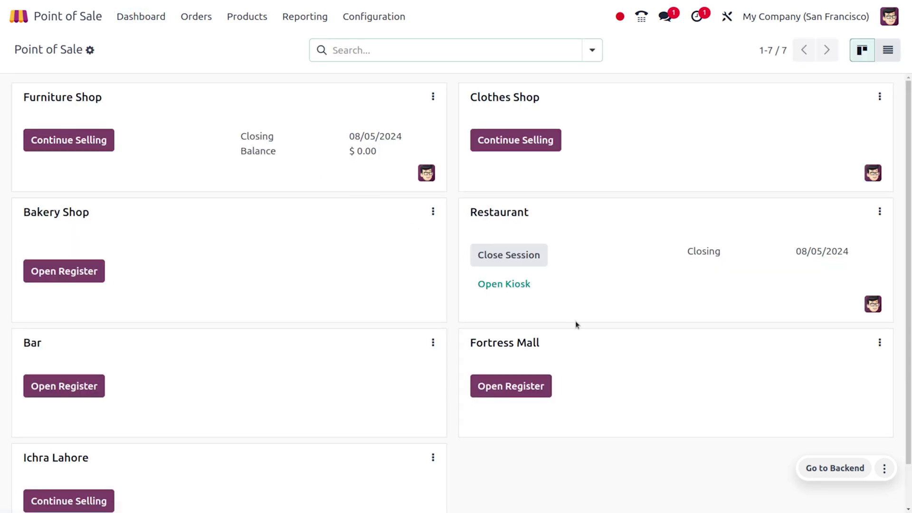
click(494, 284)
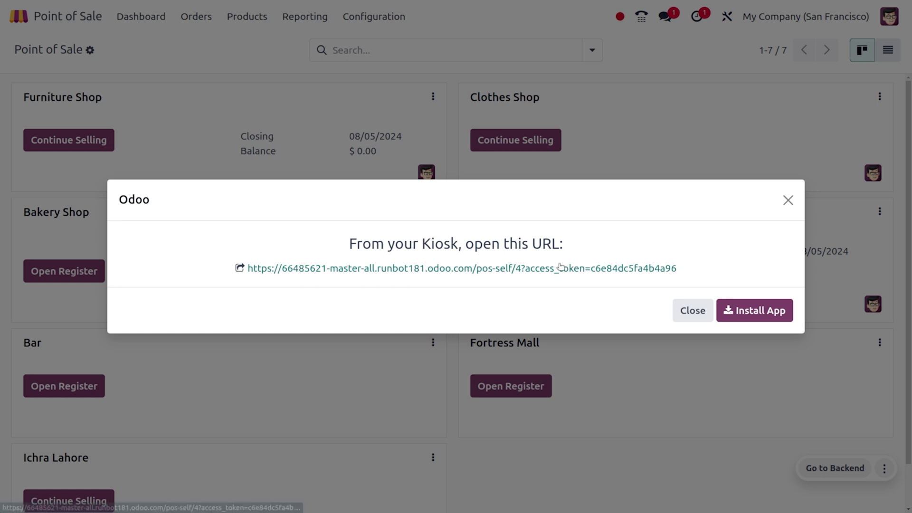
click(751, 323)
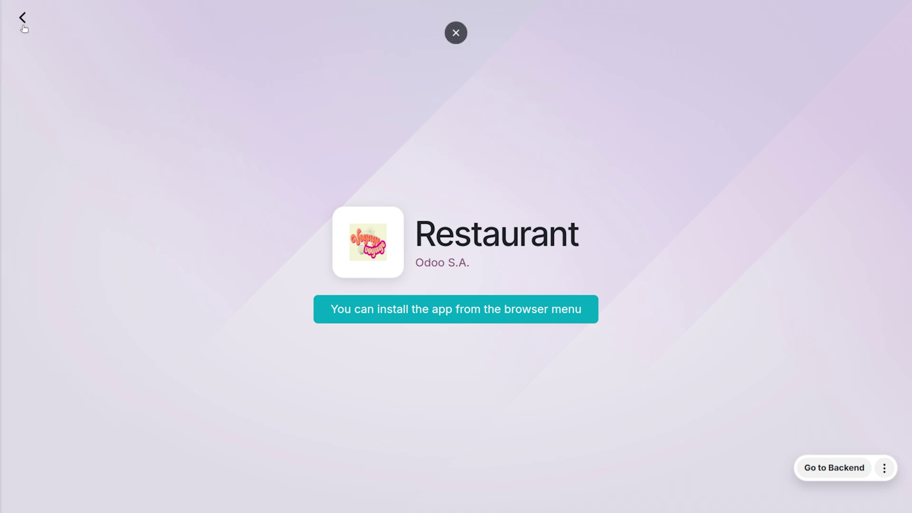
click(22, 23)
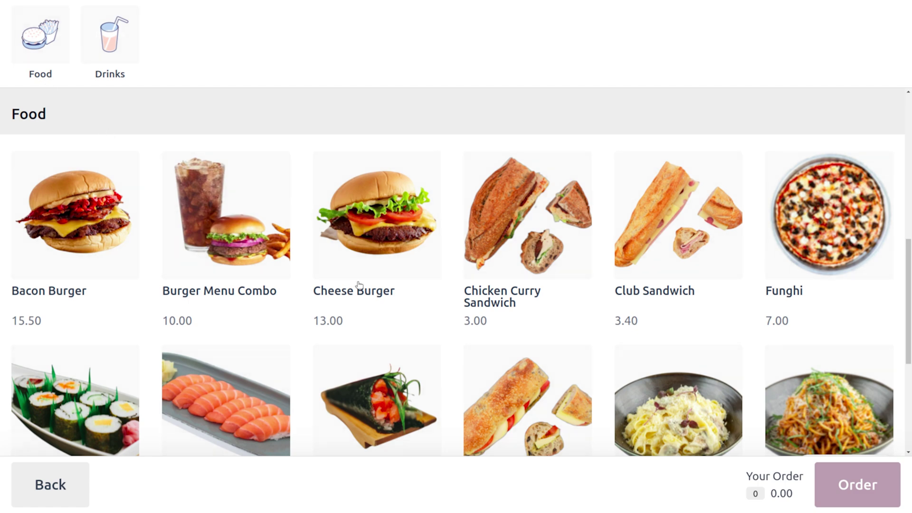
scroll(358, 286, down, 5)
scroll(359, 284, up, 10)
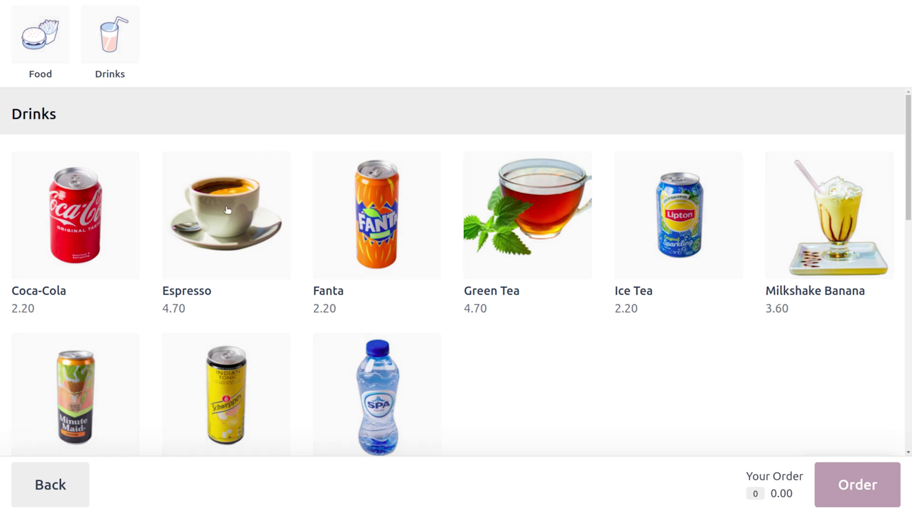
- Add an Espresso, then configure a Cheese Burger with Belgian fresh homemade fries as the side
click(229, 210)
scroll(587, 341, down, 8)
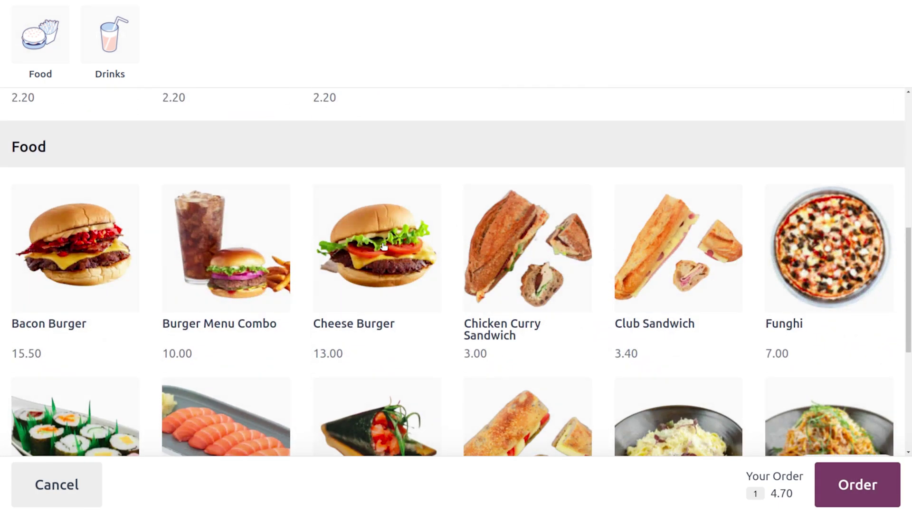
click(383, 246)
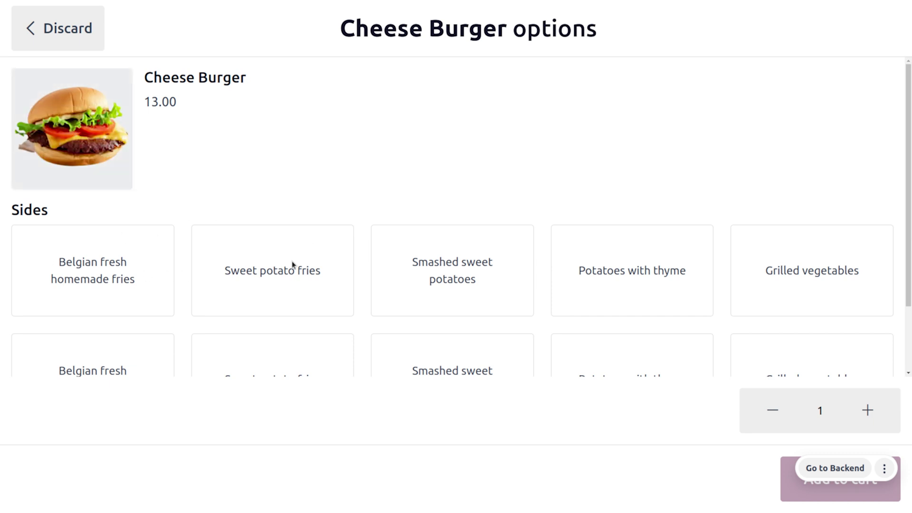
click(127, 265)
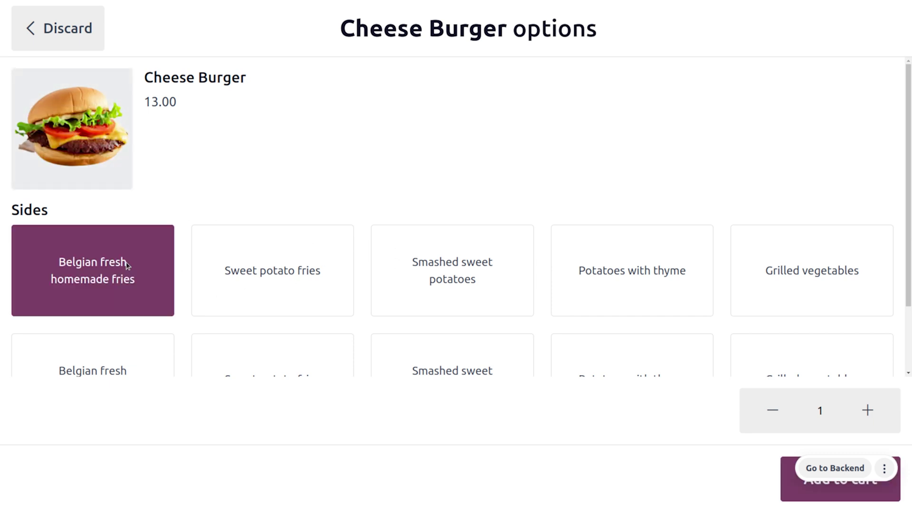
click(274, 295)
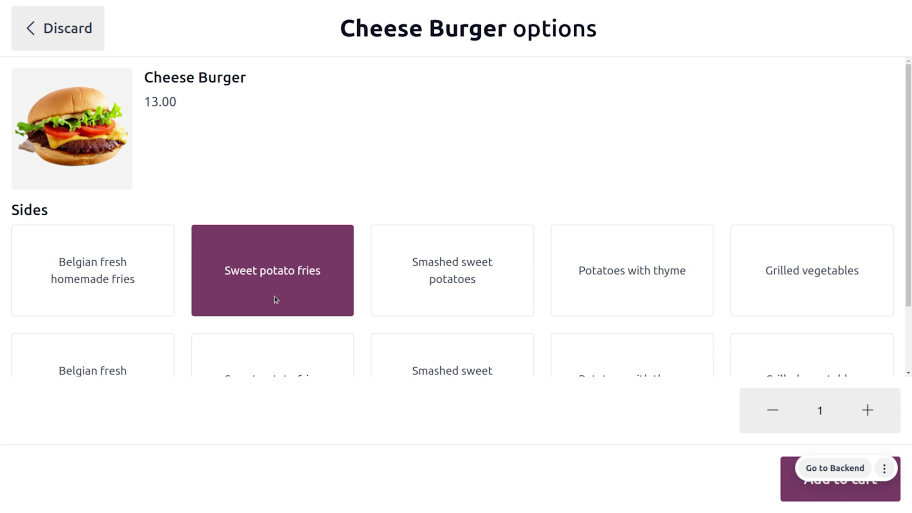
click(84, 276)
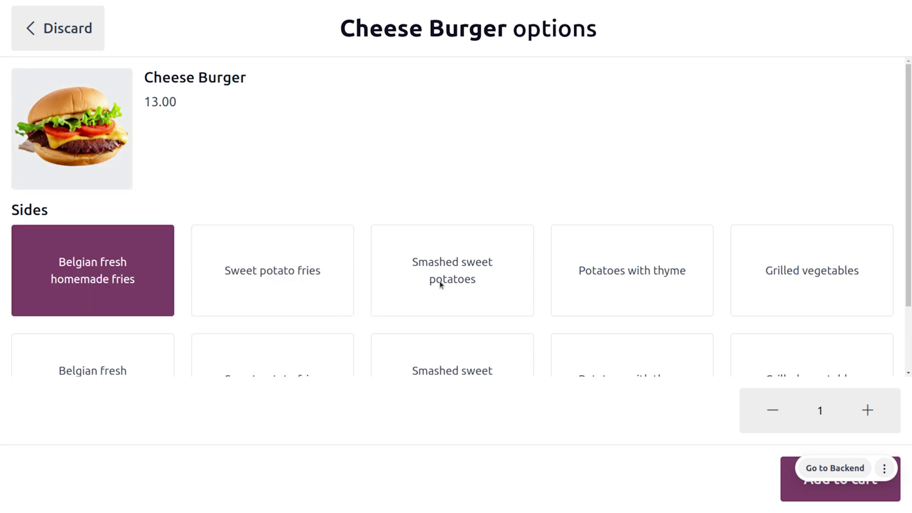
scroll(477, 280, down, 2)
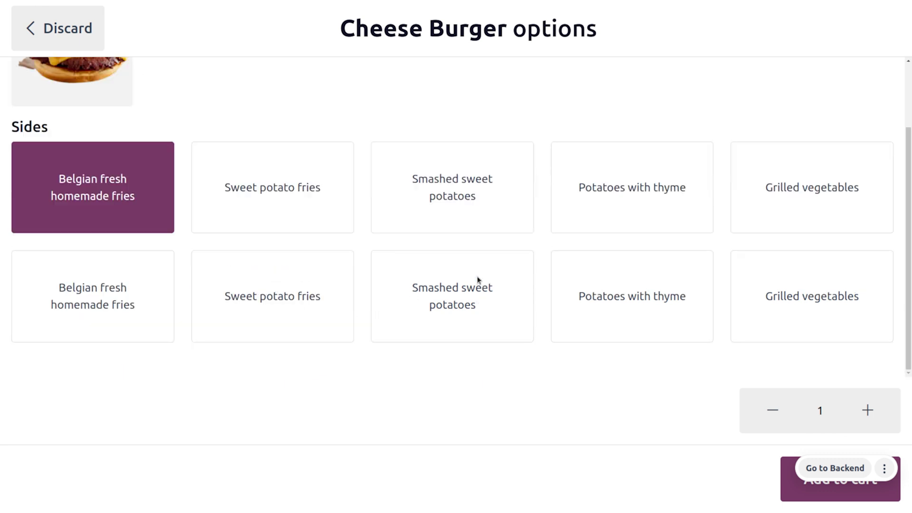
- Add the Cheese Burger to the cart and review the 17.70 order
click(790, 483)
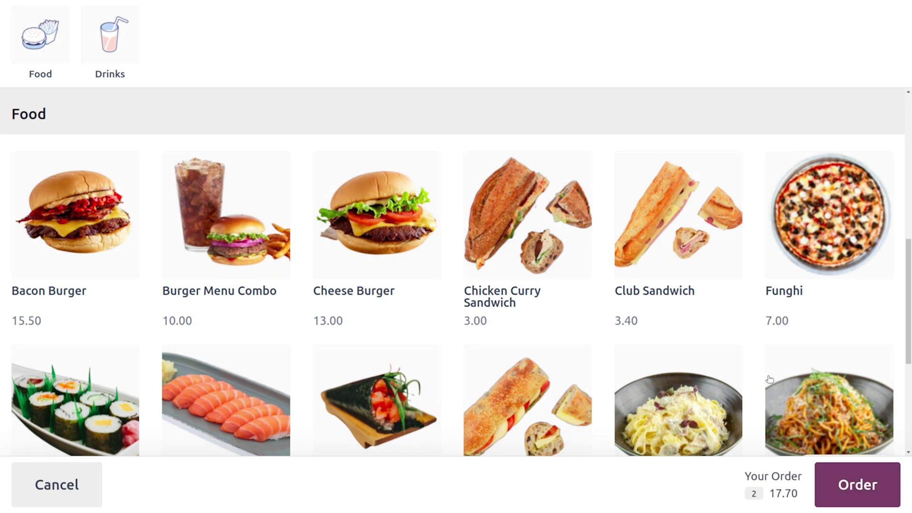
scroll(769, 380, down, 1)
scroll(769, 380, down, 3)
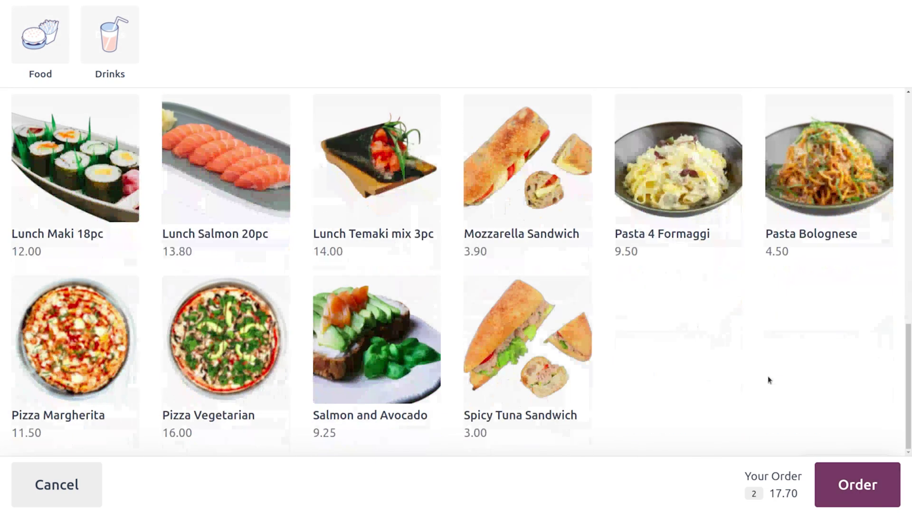
click(872, 470)
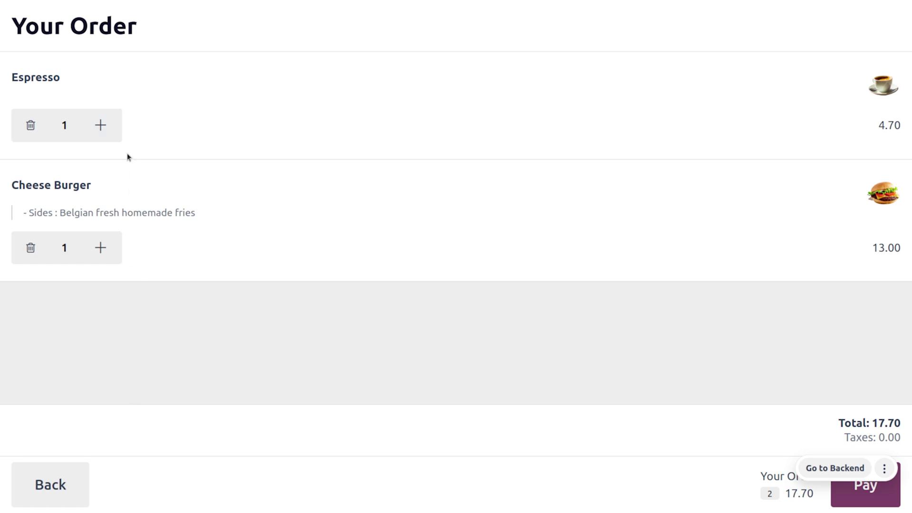
- Raise Espresso to two, pay, receive order number 600 and close the confirmation
click(117, 129)
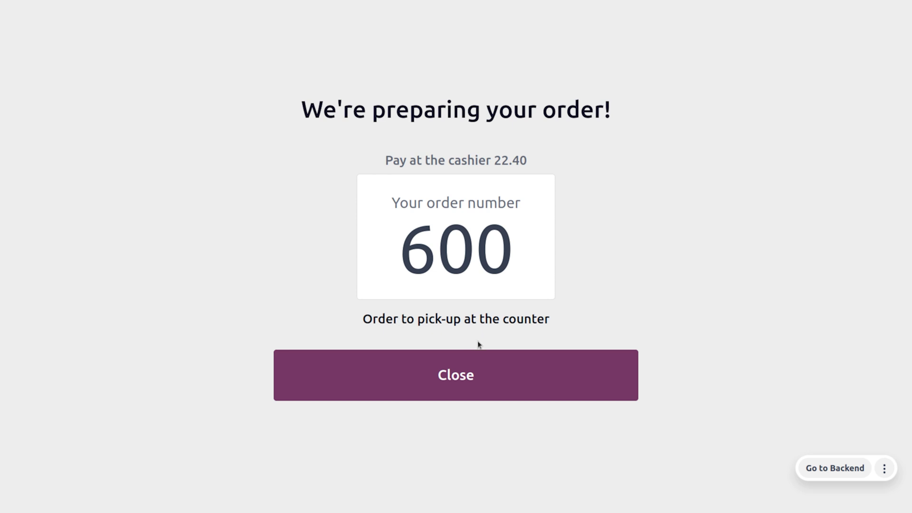
click(500, 378)
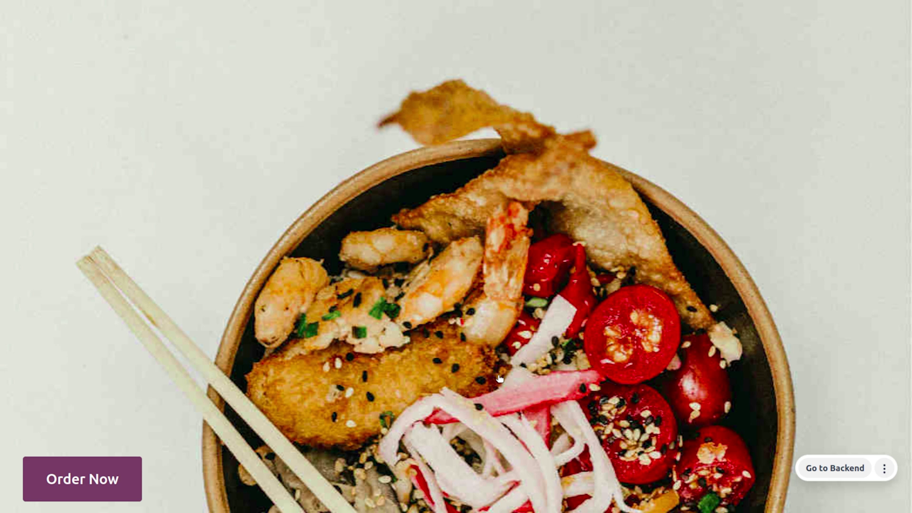